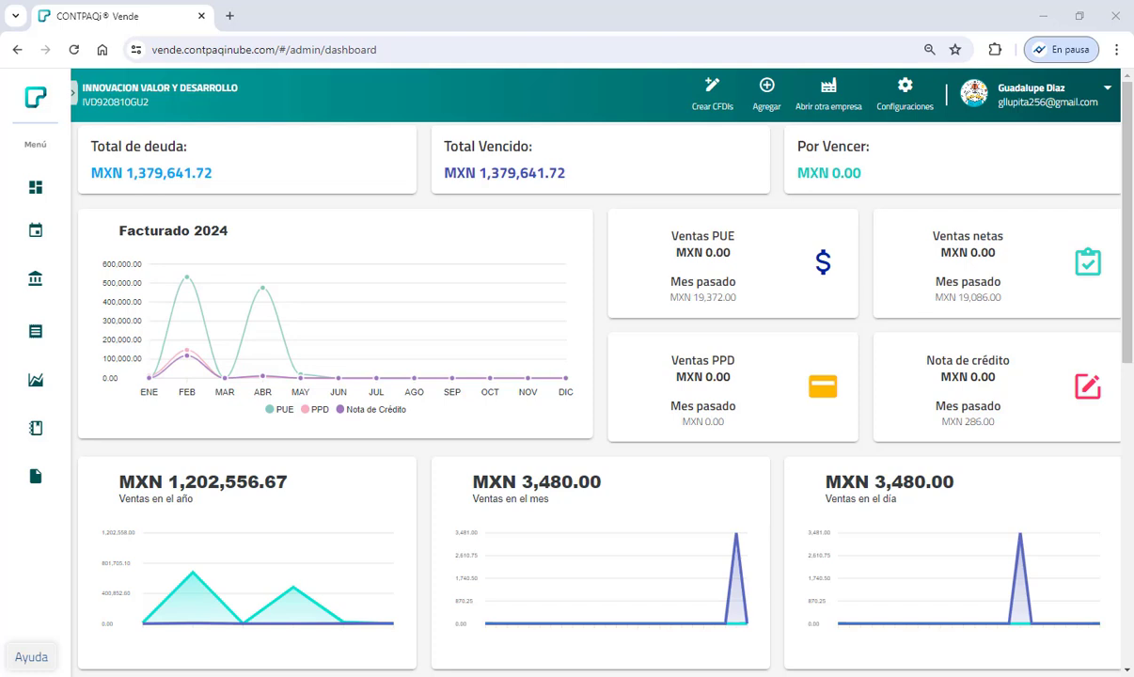
# Step: Open the Facturas list under CFDIS and start a new invoice
pyautogui.click(35, 284)
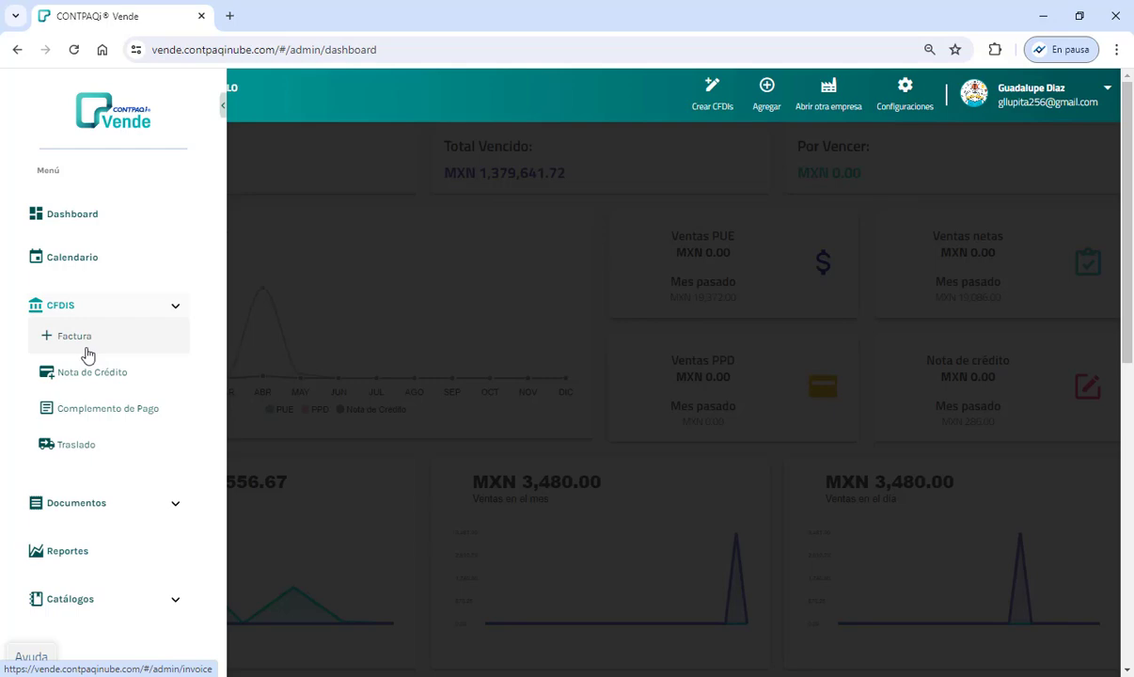
pyautogui.click(86, 348)
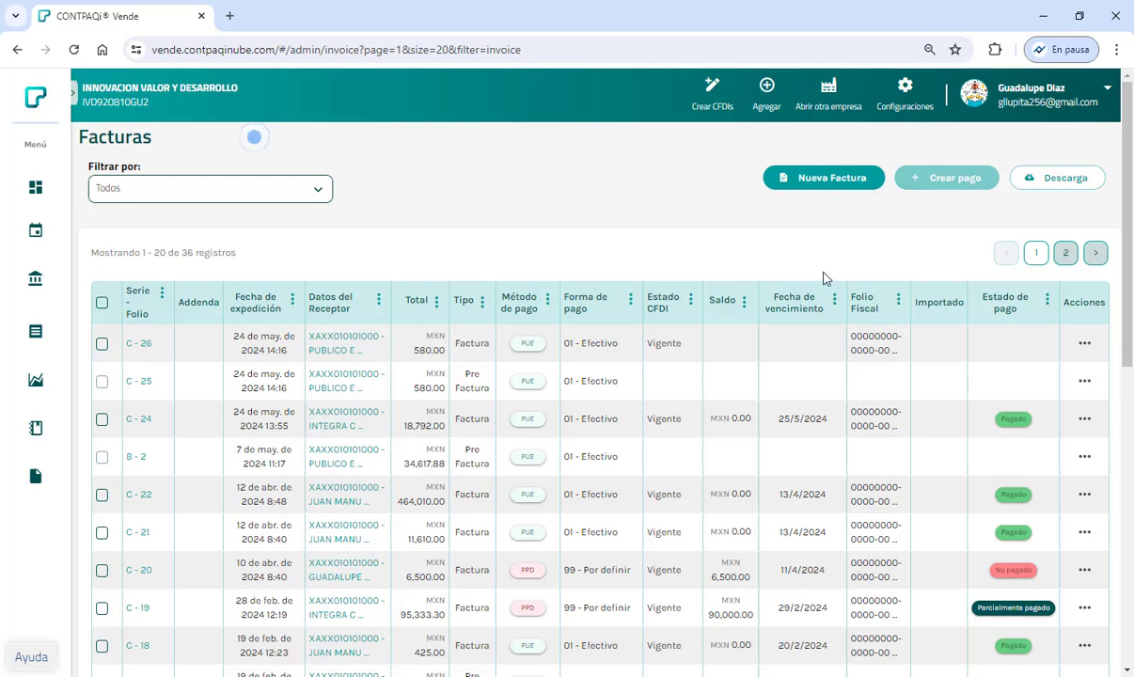
pyautogui.click(799, 180)
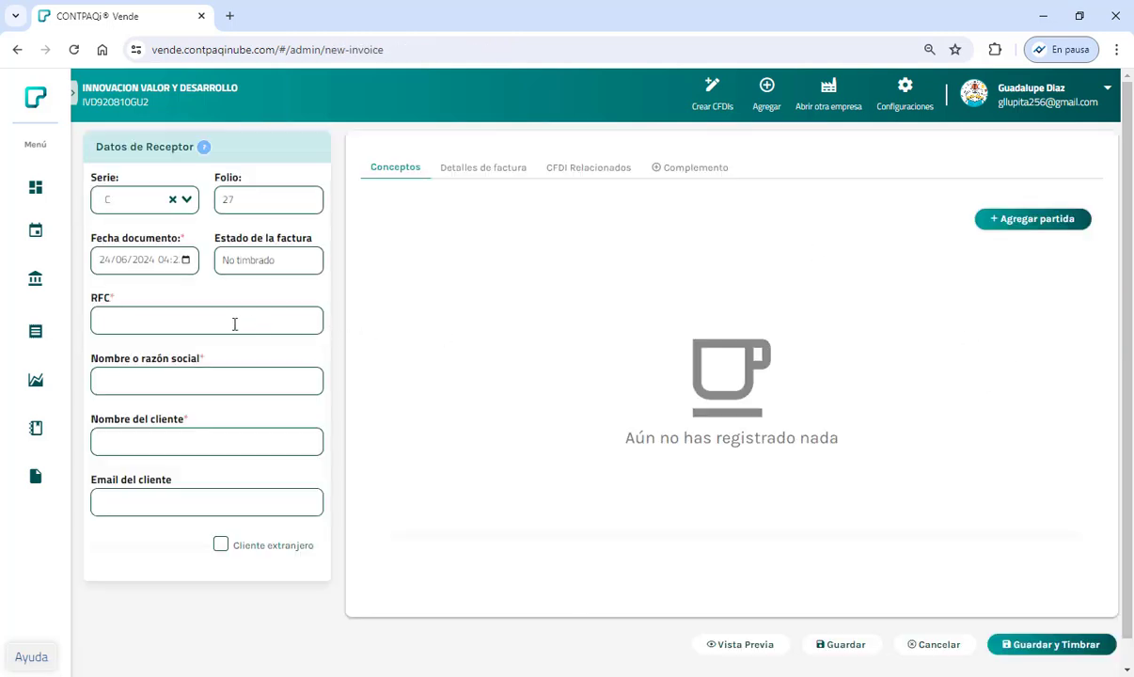
pyautogui.click(235, 324)
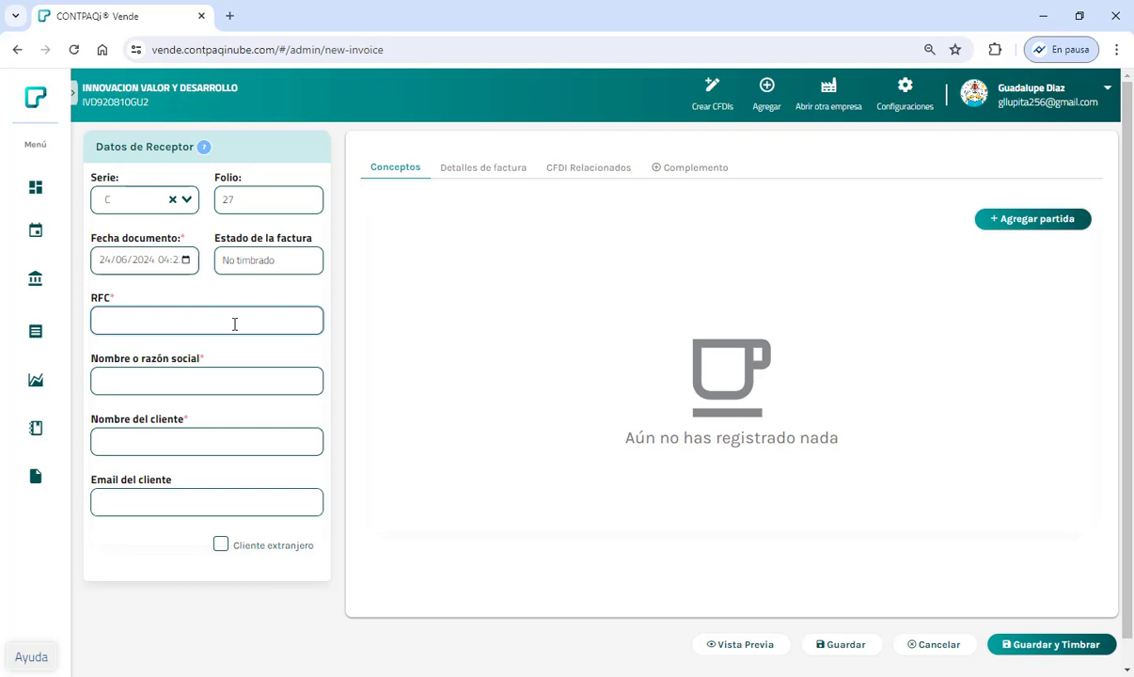
pyautogui.write('PLL')
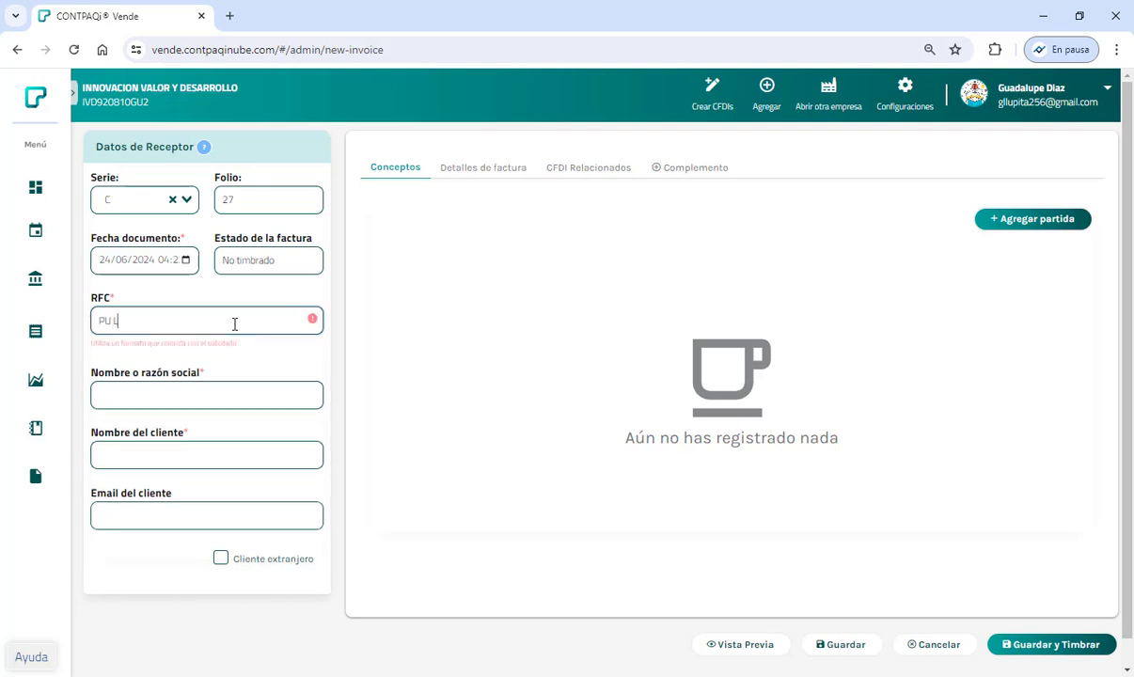
pyautogui.write('XC')
pyautogui.press('BackSpace')
pyautogui.press('BackSpace')
pyautogui.press('BackSpace')
pyautogui.press('BackSpace')
pyautogui.write('XAXX')
pyautogui.moveTo(123, 321); pyautogui.dragTo(49, 331)
pyautogui.press('BackSpace')
# Step: Search the Nombre o razón social field for "publi" and pick the PUBLICO EN GENERAL receptor that has an e-mail address
pyautogui.click(109, 388)
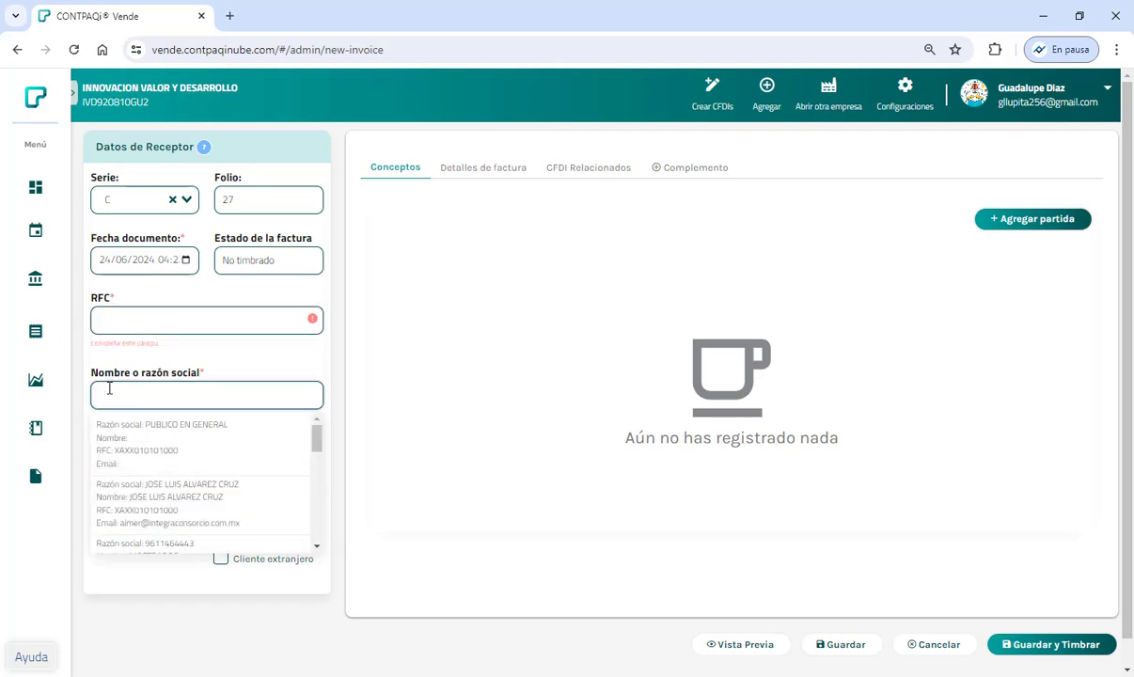
pyautogui.write('publi')
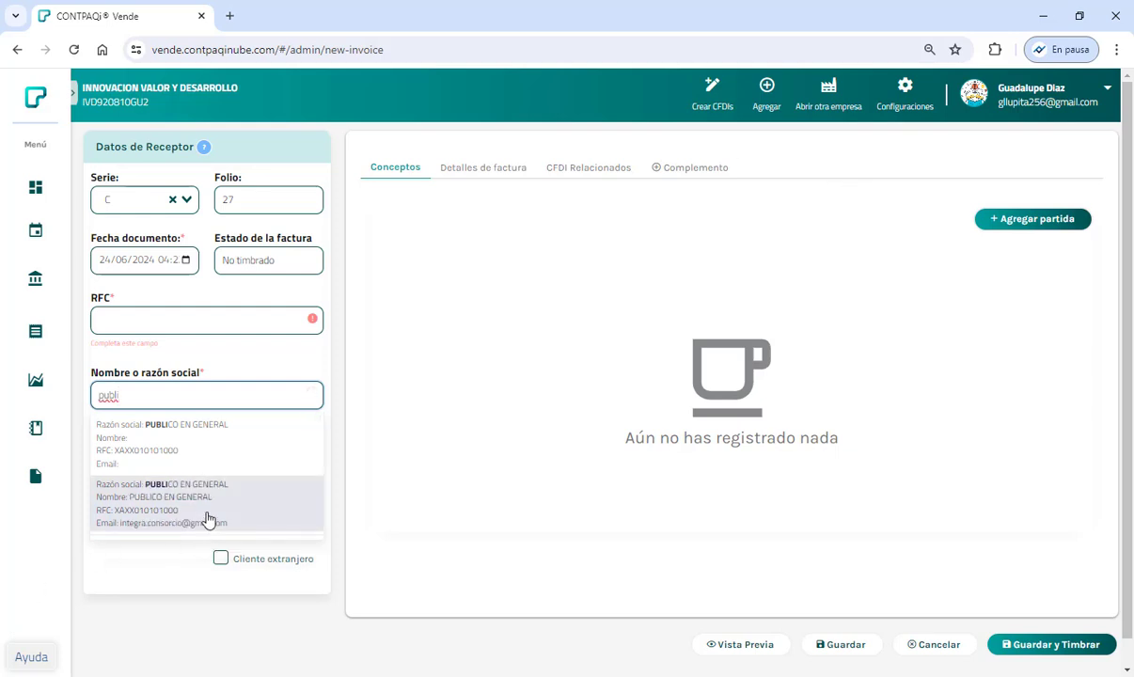
pyautogui.click(209, 520)
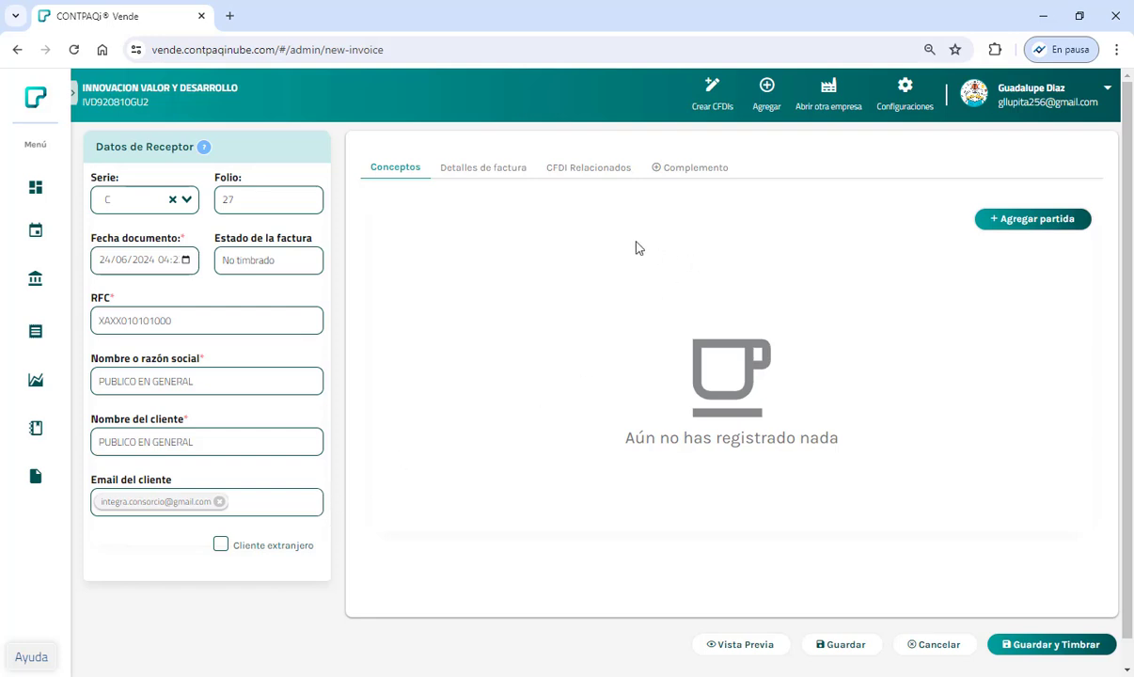
# Step: Enable Crear CFDI Global in the invoice details and download the Carga masiva example file as CFDI Global (2).csv
pyautogui.doubleClick(484, 171)
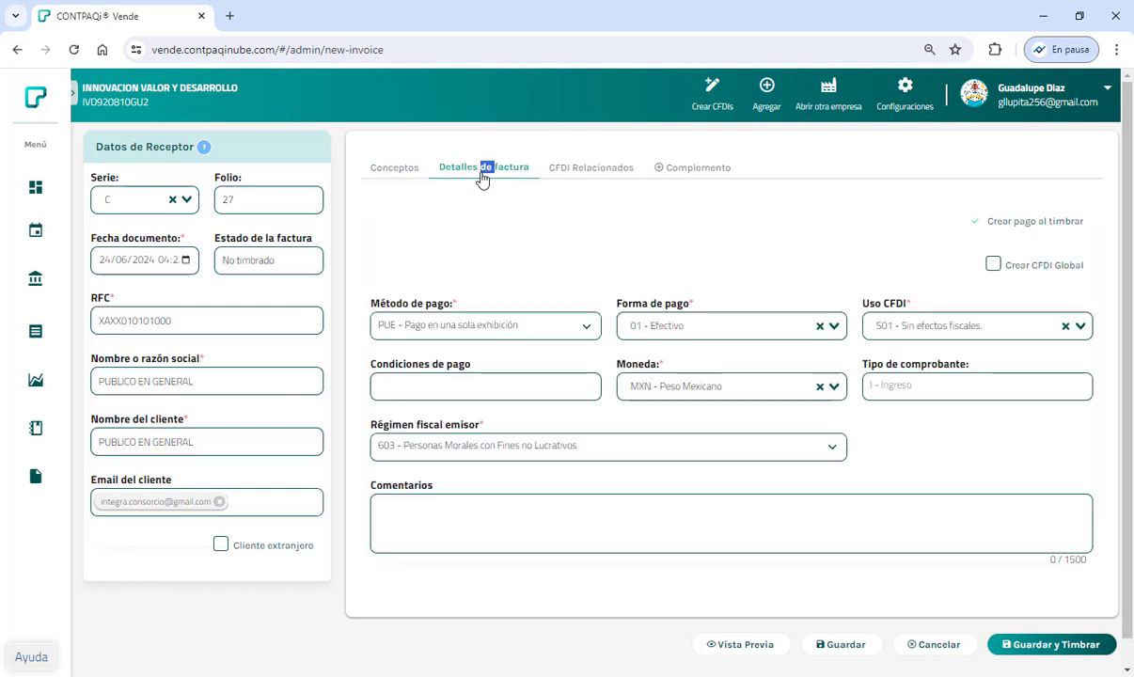
pyautogui.click(993, 267)
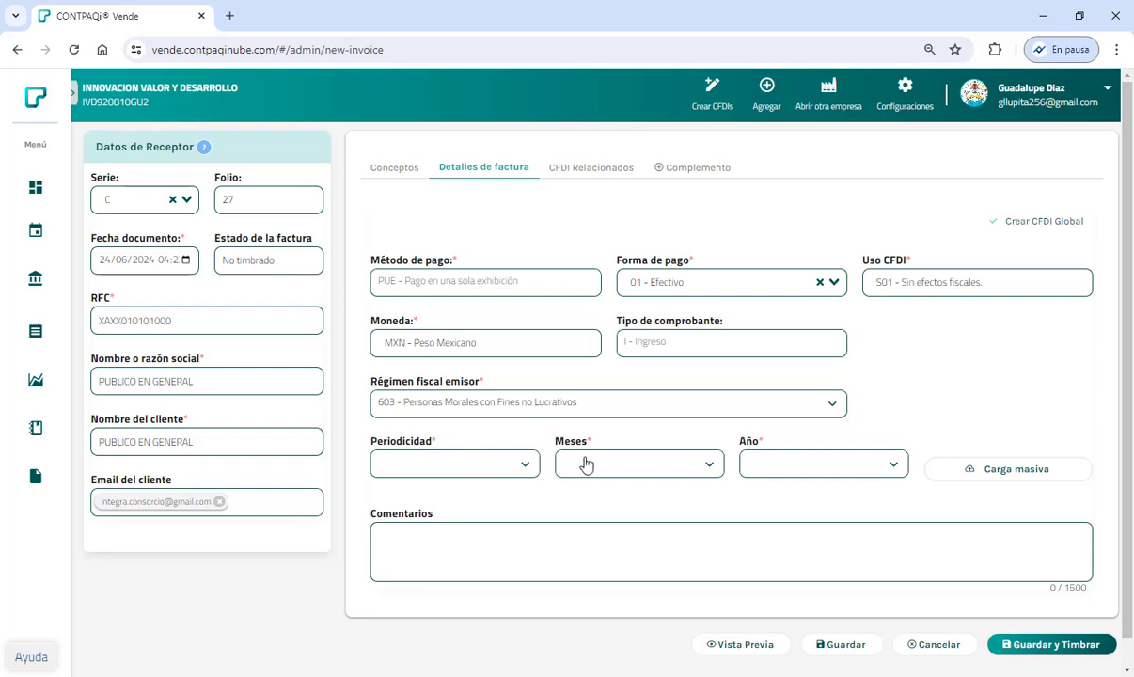
pyautogui.click(971, 471)
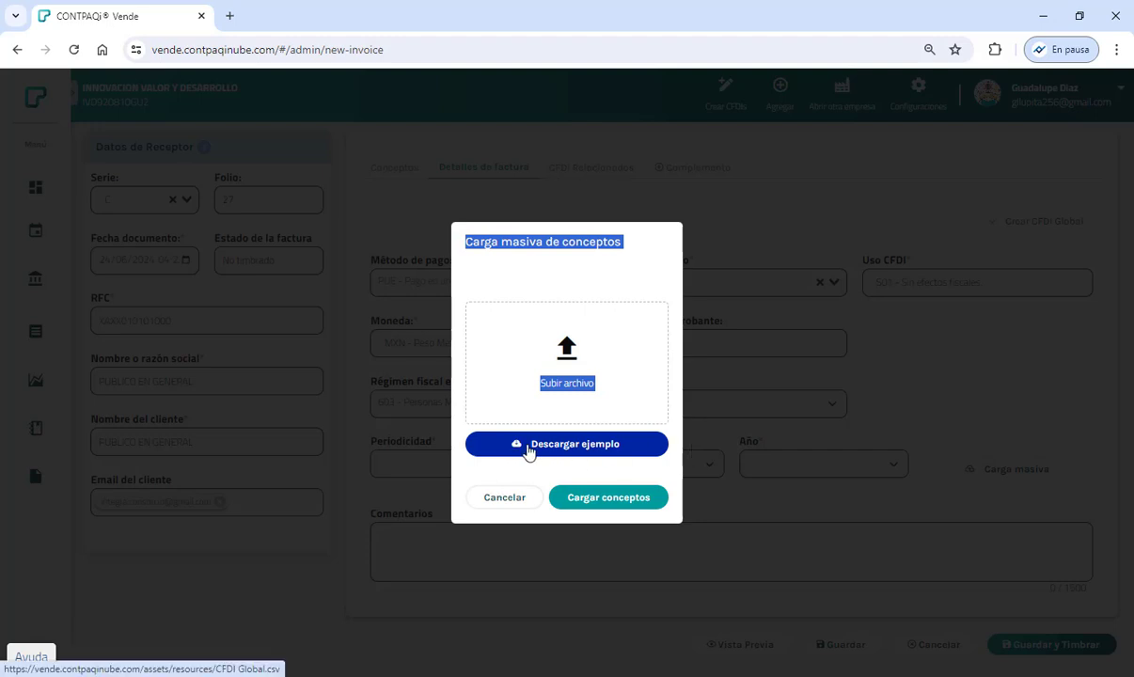
pyautogui.click(585, 443)
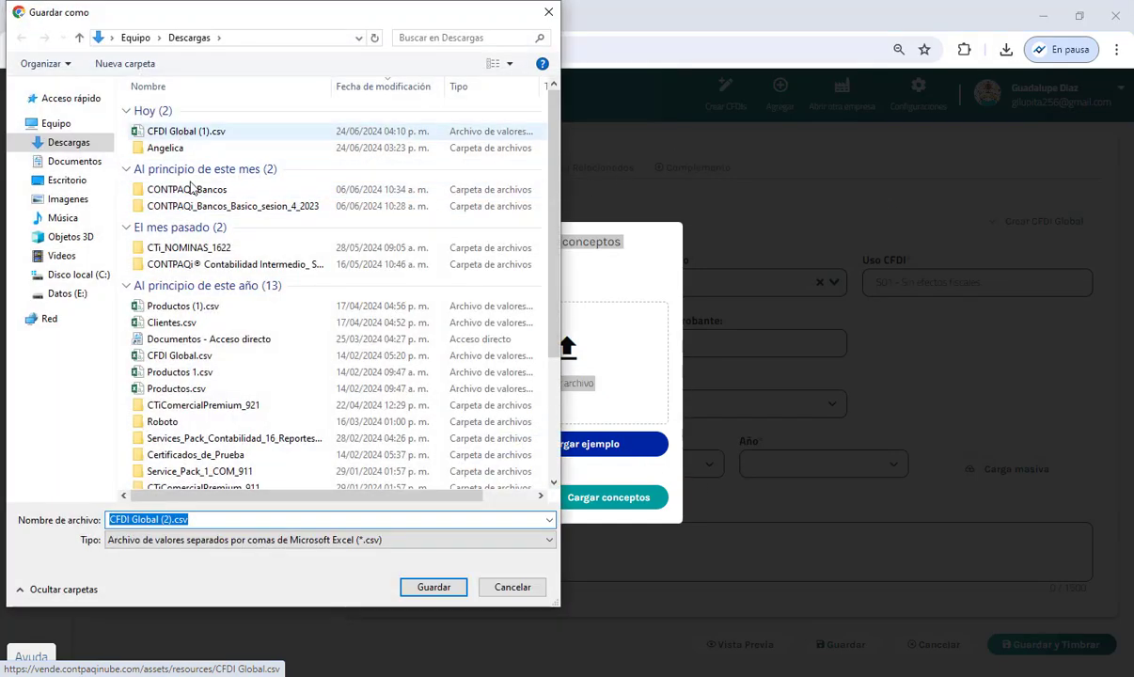
pyautogui.click(456, 590)
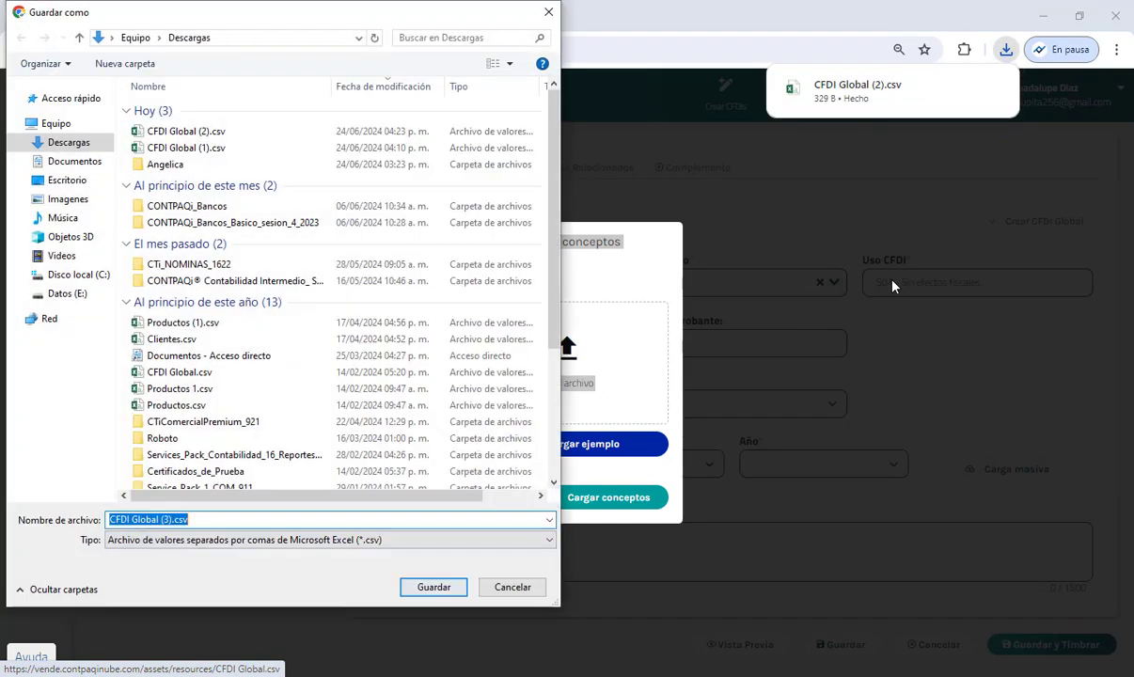
# Step: Open the downloaded CFDI Global (2).csv in Excel to examine its columns and sample rows, and close it
pyautogui.click(828, 87)
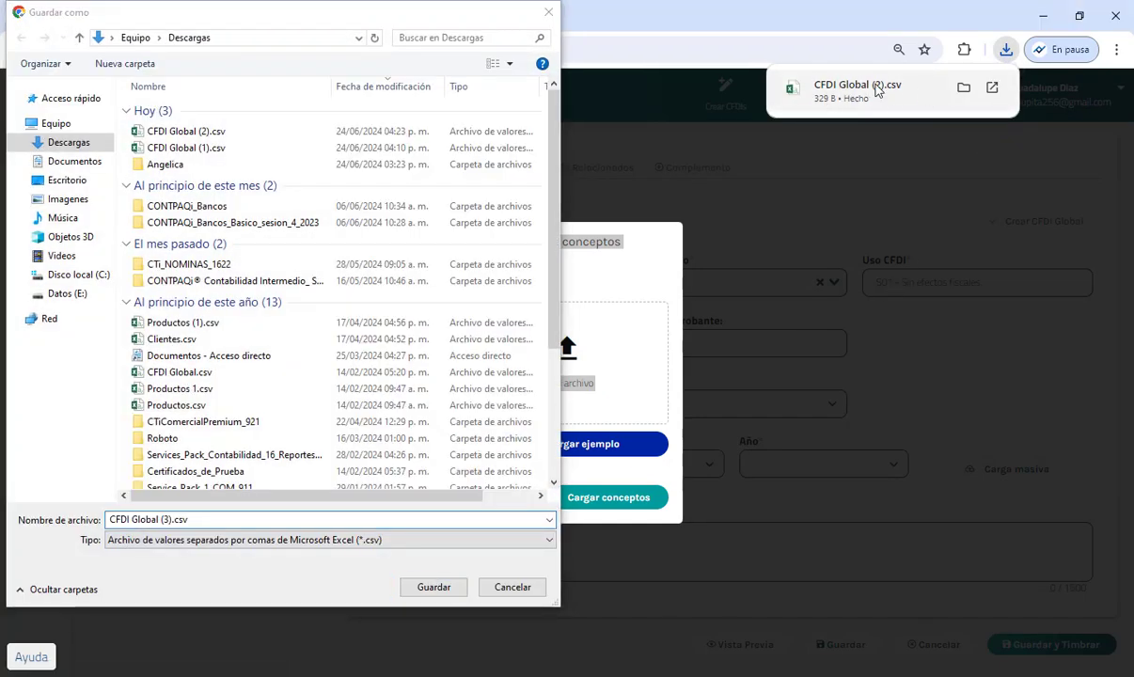
pyautogui.click(544, 16)
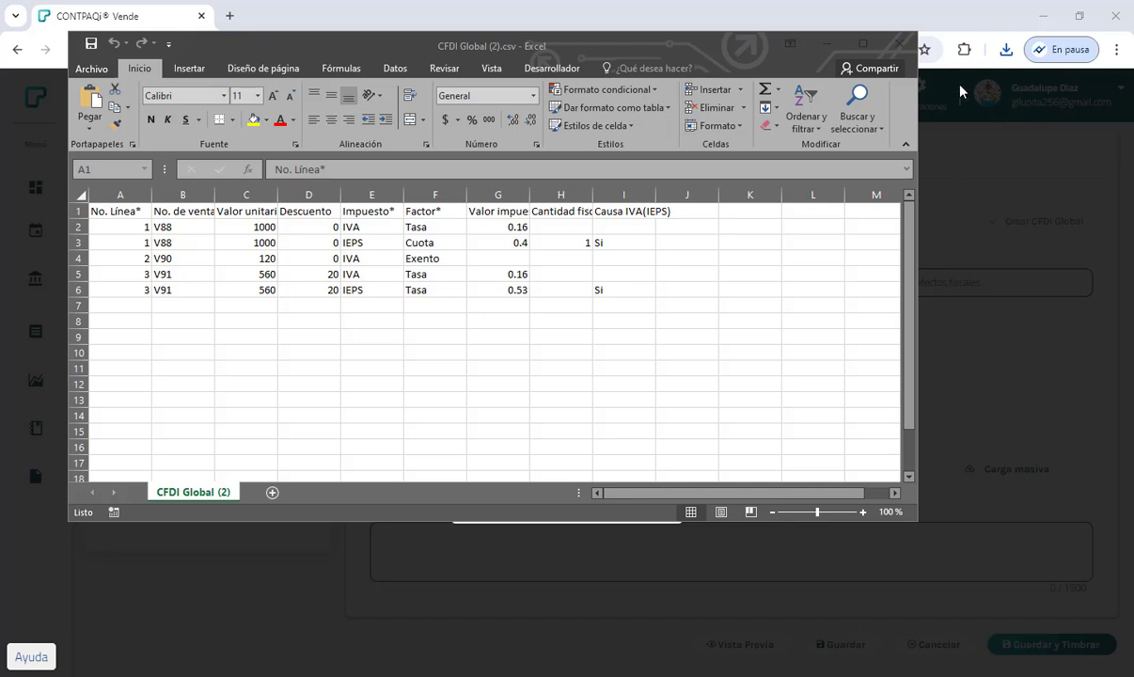
pyautogui.click(903, 44)
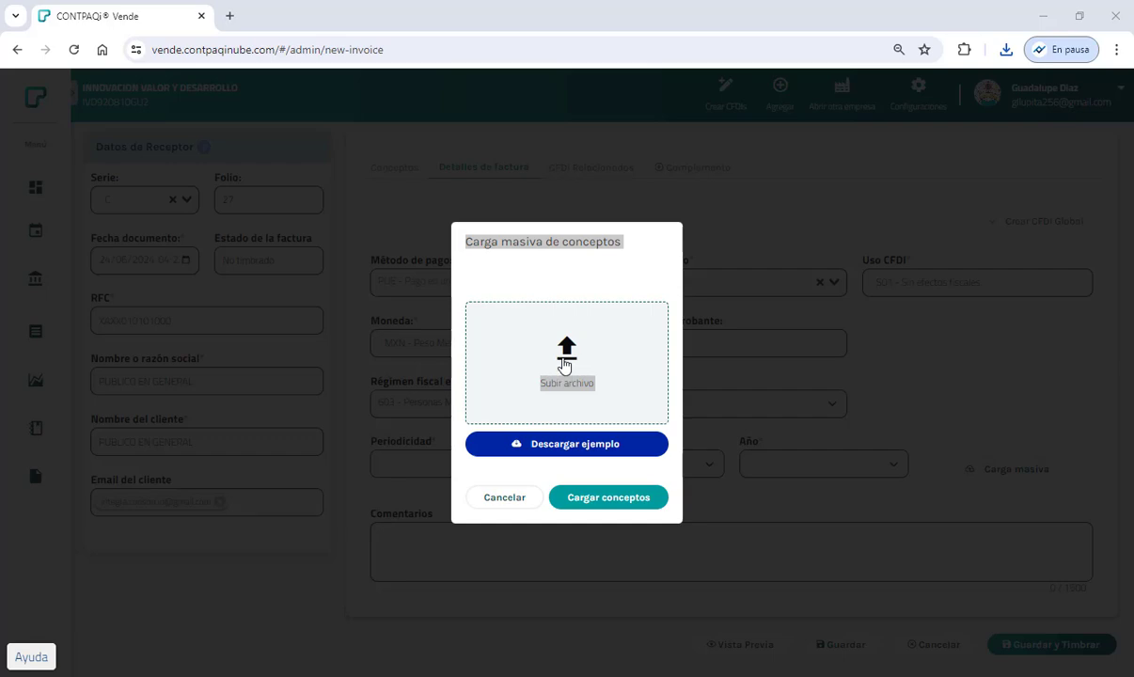
# Step: Upload CFDI Global (2).csv in Carga masiva de conceptos, load its concepts and close the load status
pyautogui.click(564, 367)
pyautogui.click(184, 132)
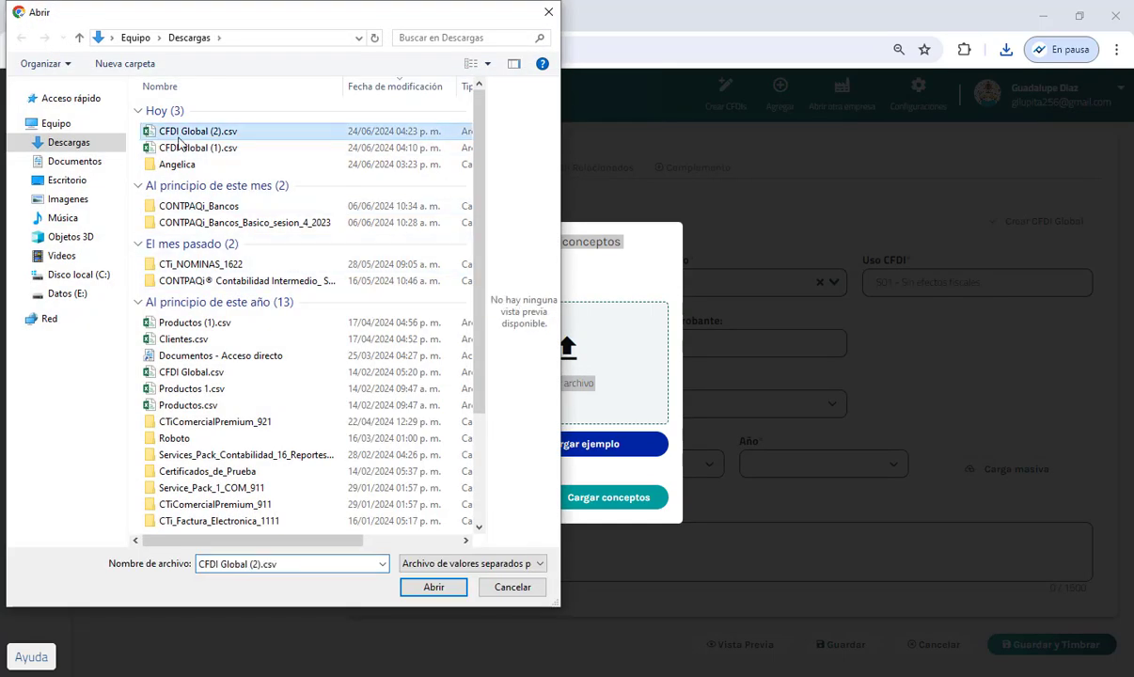
pyautogui.doubleClick(179, 132)
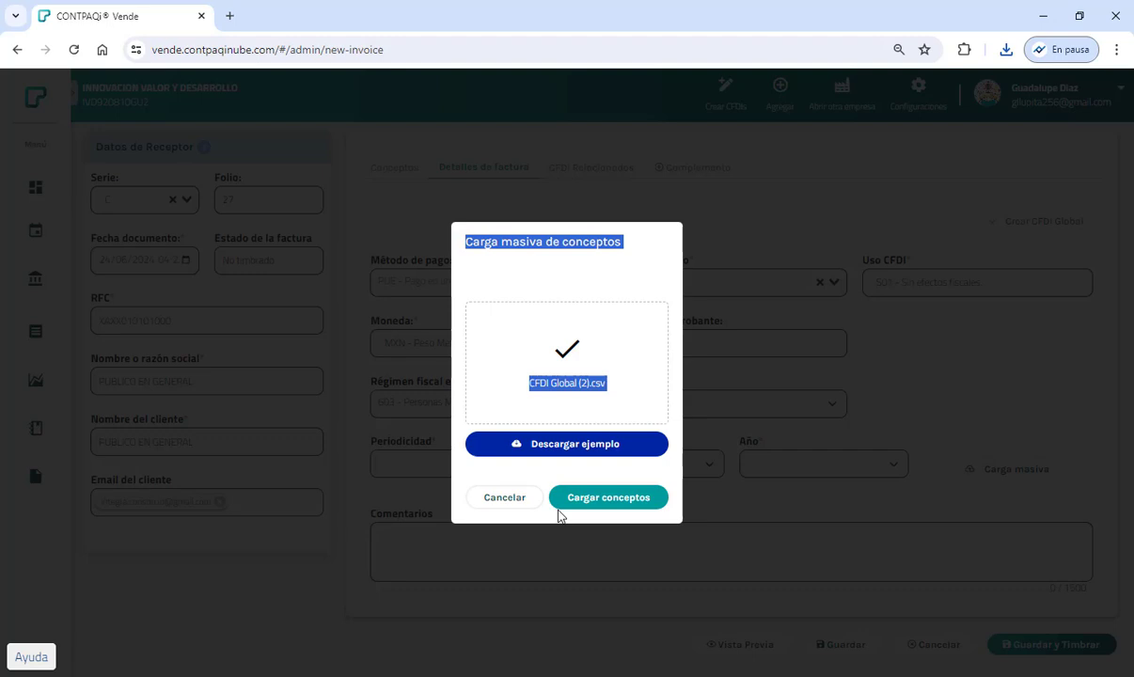
pyautogui.click(602, 502)
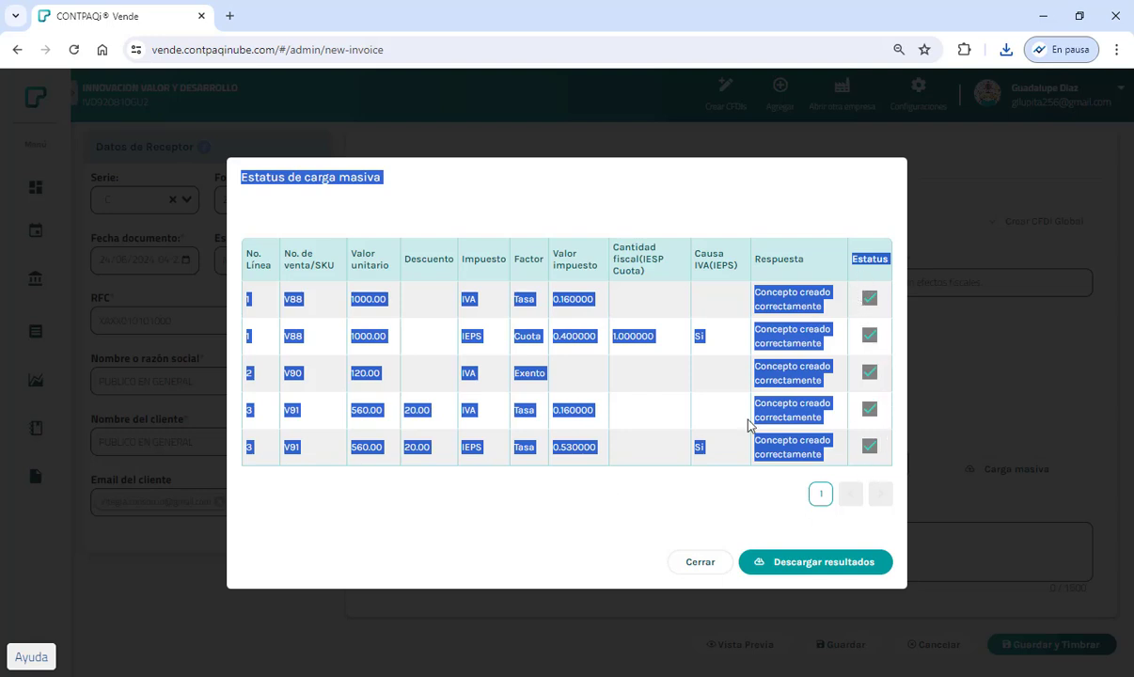
pyautogui.click(639, 447)
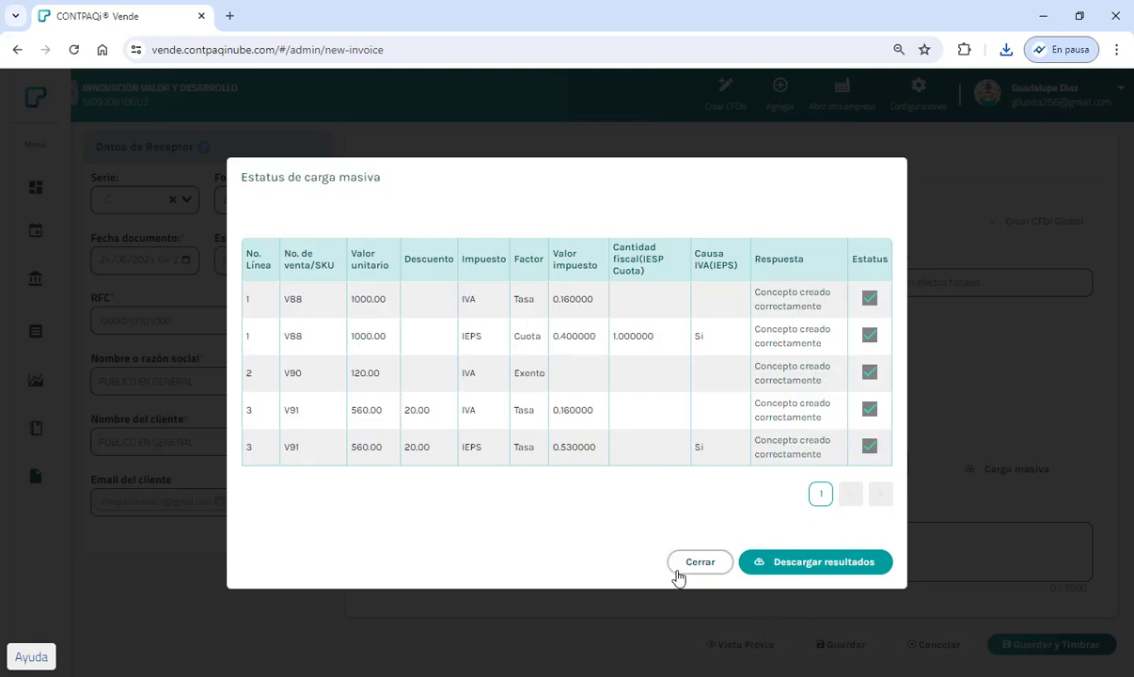
pyautogui.click(698, 570)
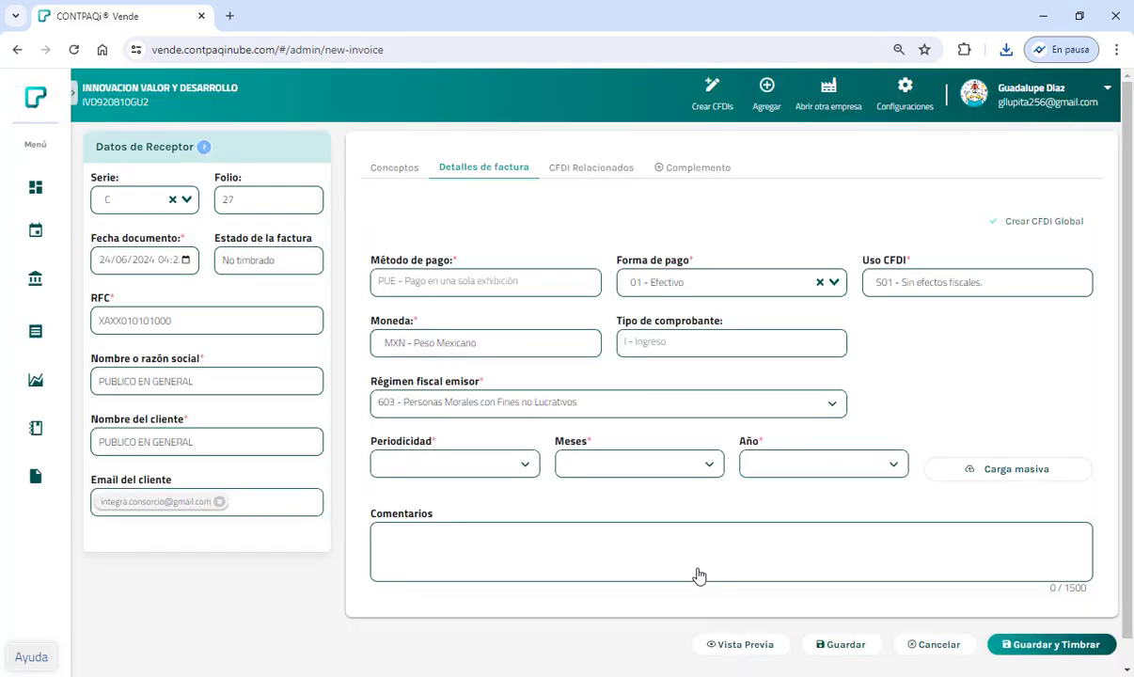
# Step: Delete the IEPS tax from concept V88 and save the line item
pyautogui.click(386, 174)
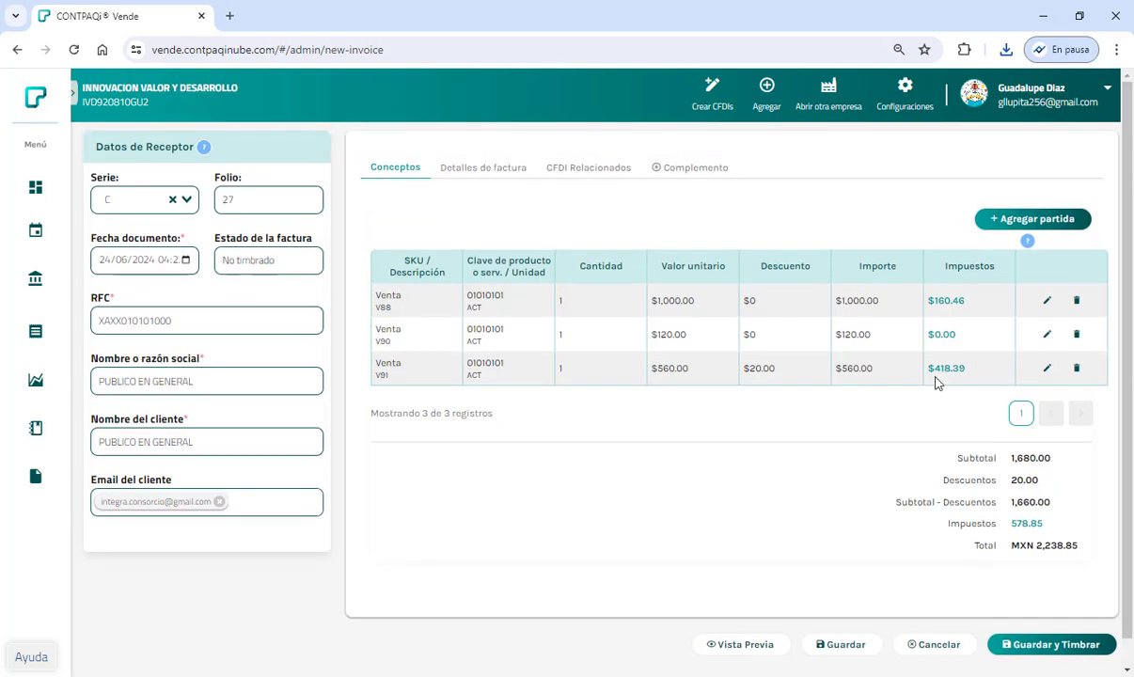
pyautogui.click(1045, 303)
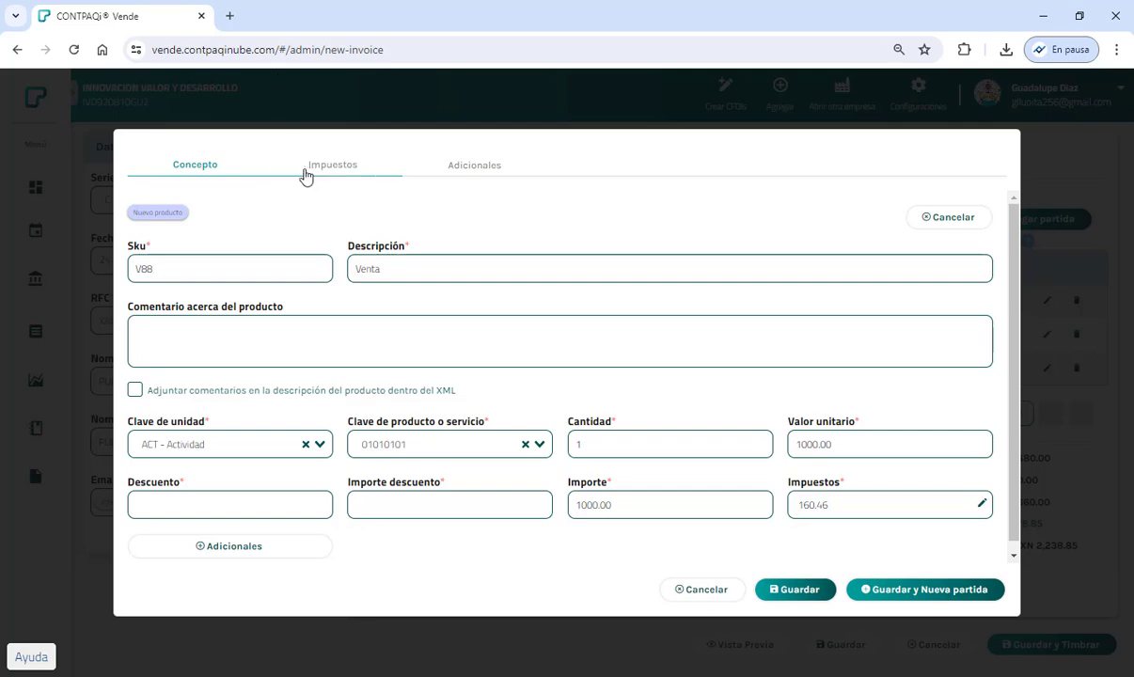
pyautogui.click(308, 169)
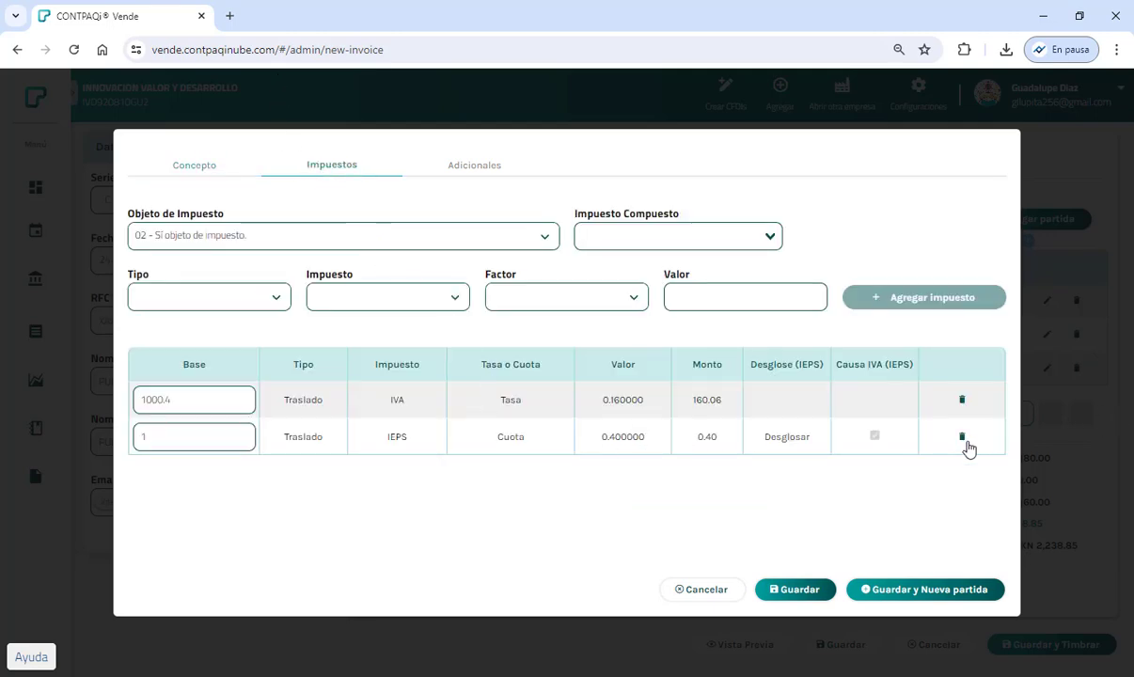
pyautogui.click(970, 445)
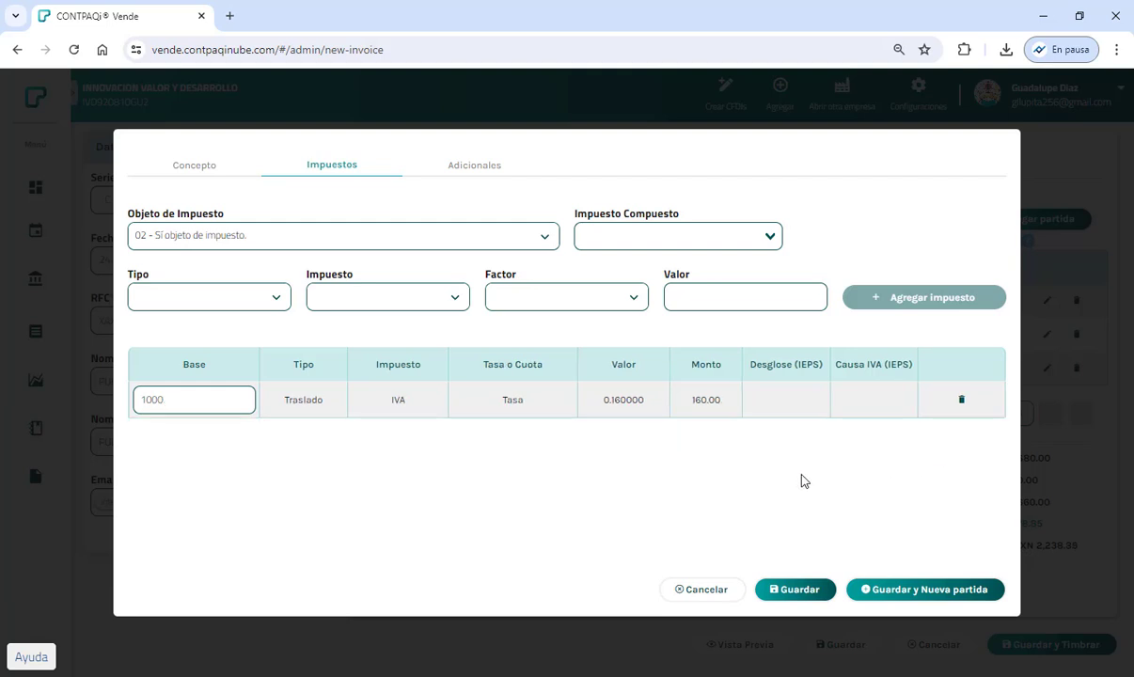
pyautogui.click(793, 591)
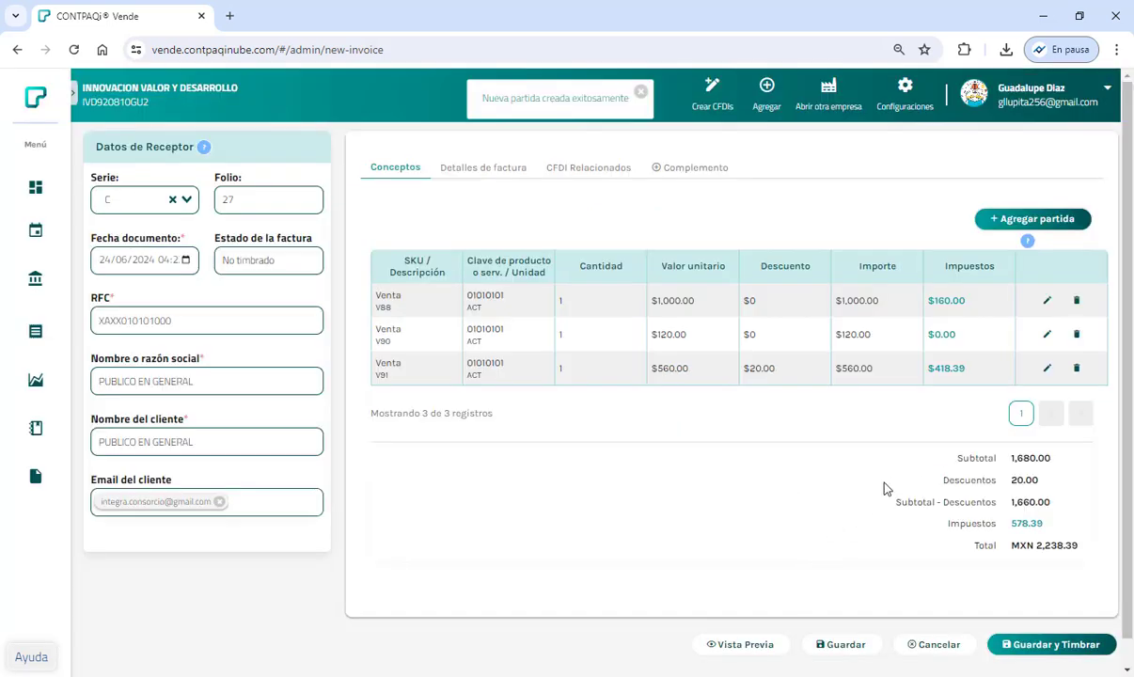
# Step: Delete the IEPS tax from concept V91, save the line item and check the invoice's tax total
pyautogui.click(1047, 369)
pyautogui.doubleClick(325, 174)
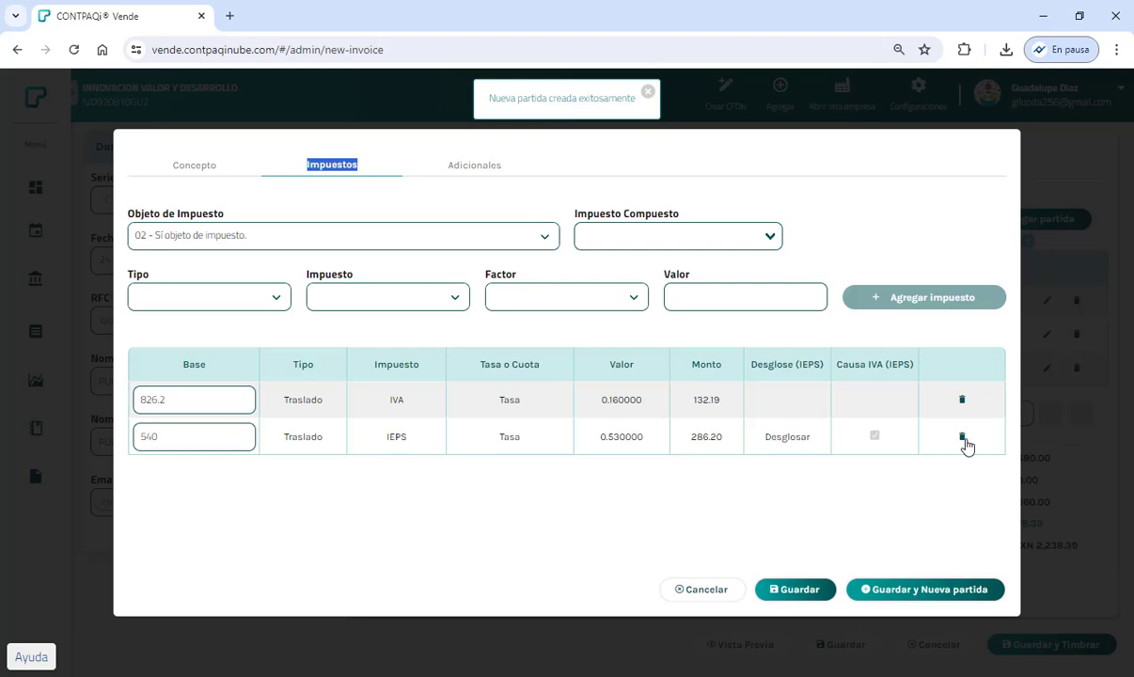
pyautogui.click(963, 439)
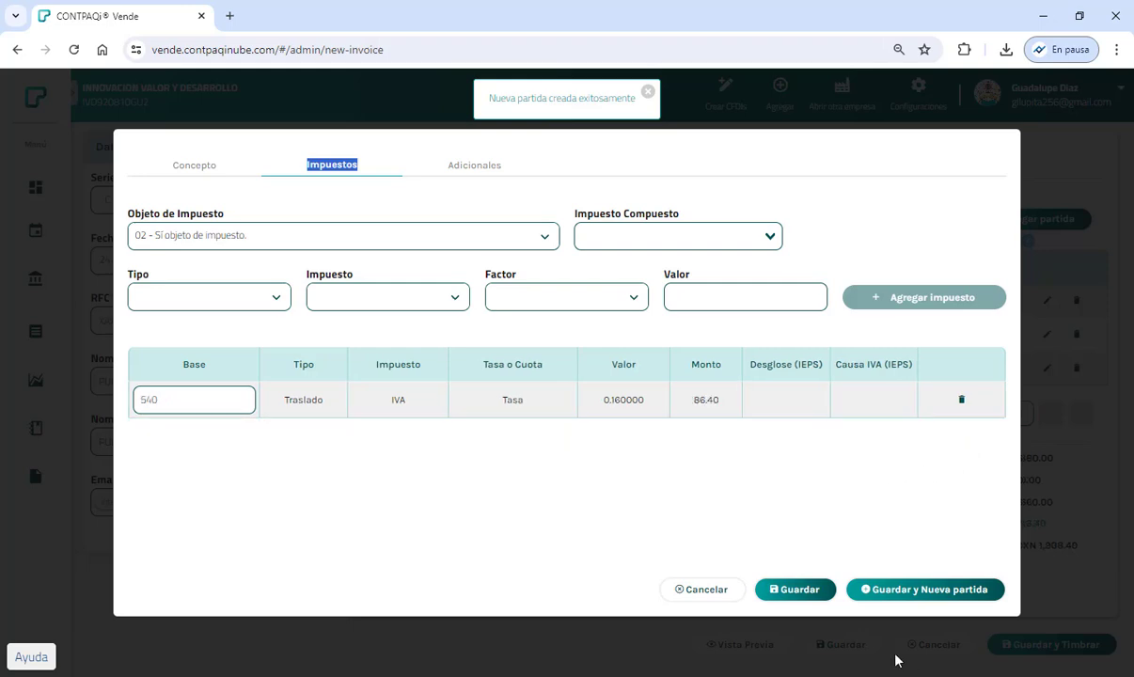
pyautogui.click(809, 594)
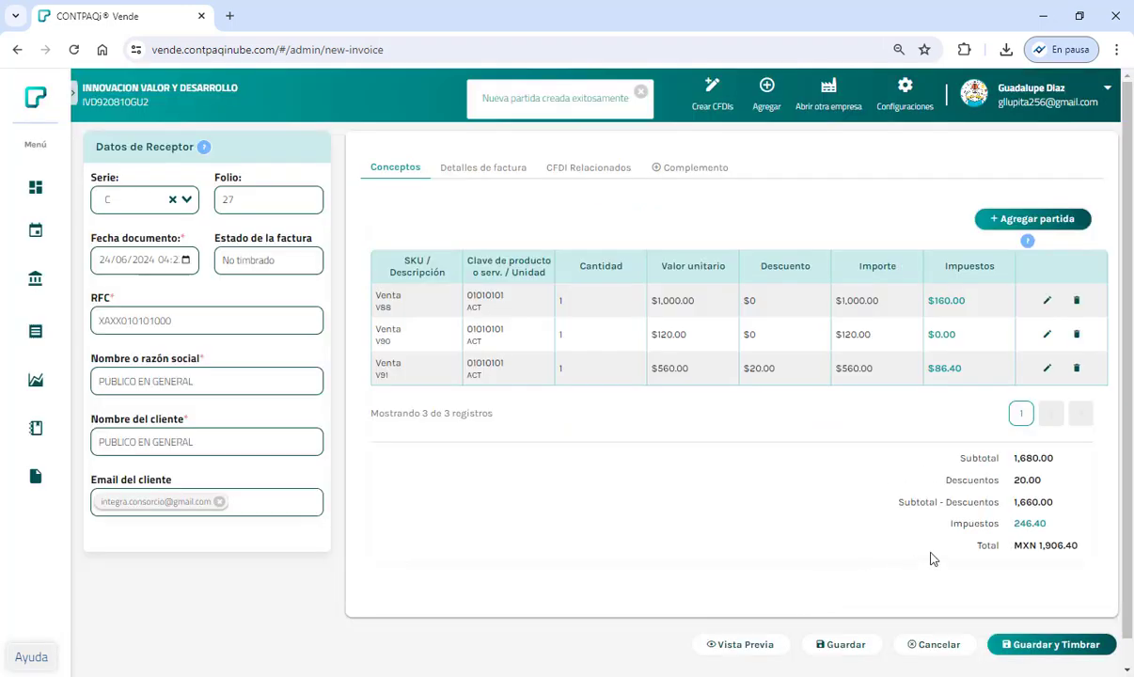
pyautogui.tripleClick(976, 528)
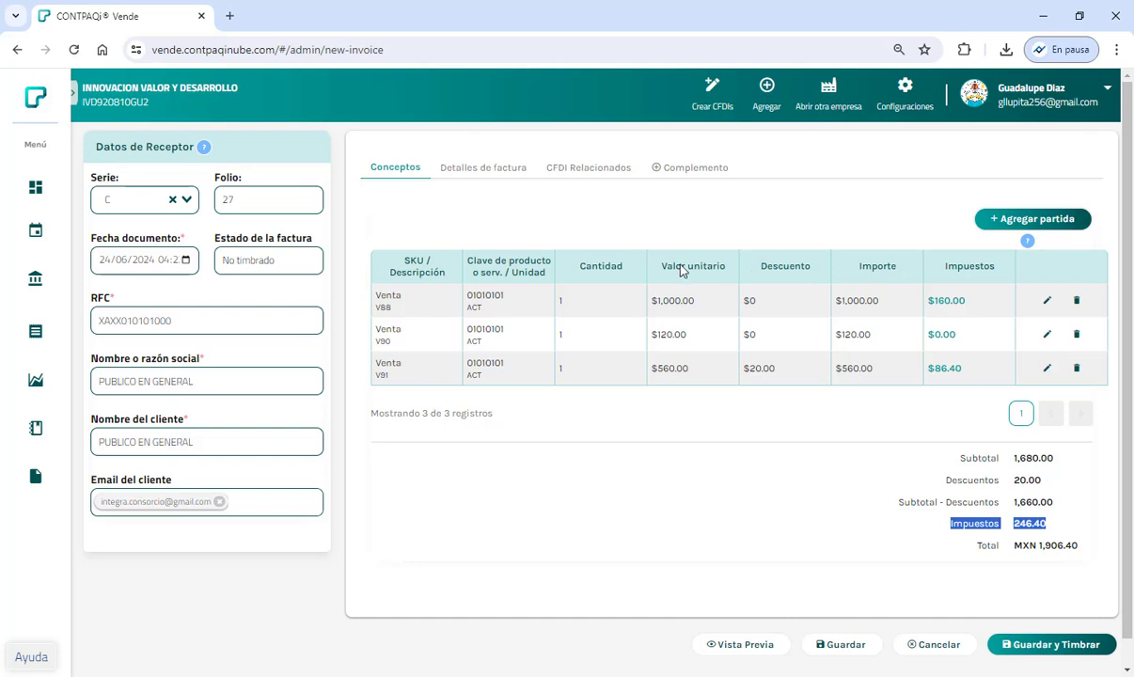
# Step: Set the invoice's Periodicidad to 02 - Semanal, Meses to 07 - Julio and Año to 2024
pyautogui.click(503, 171)
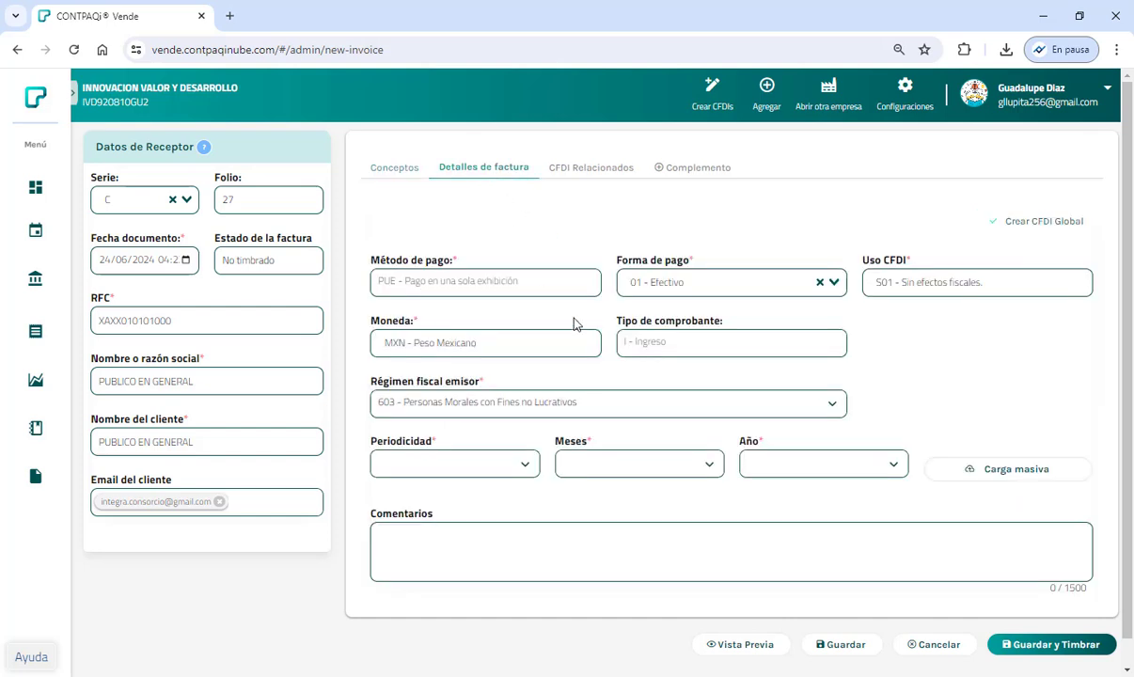
pyautogui.click(525, 465)
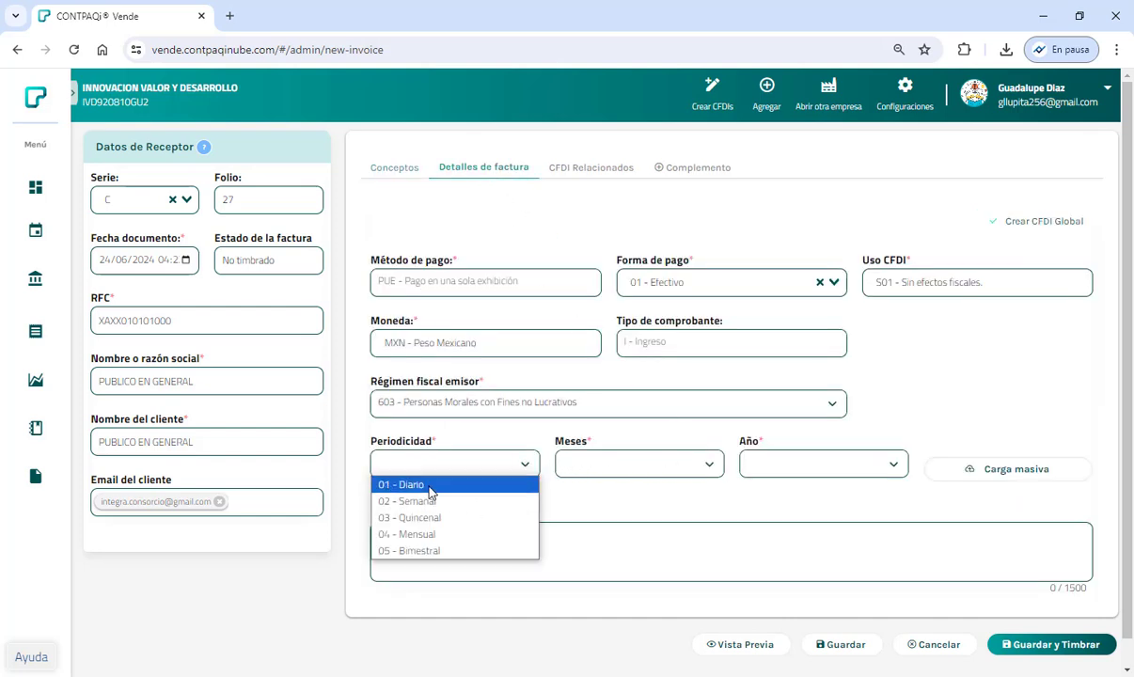
pyautogui.click(459, 501)
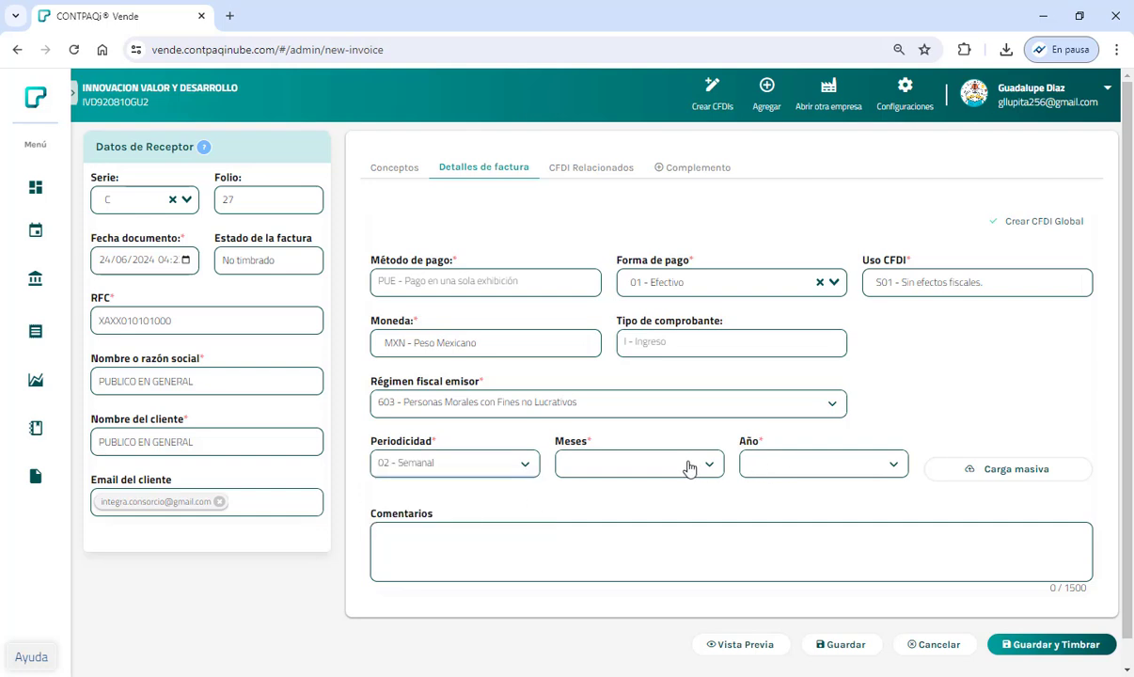
pyautogui.click(687, 463)
pyautogui.click(602, 584)
pyautogui.click(819, 464)
pyautogui.click(792, 501)
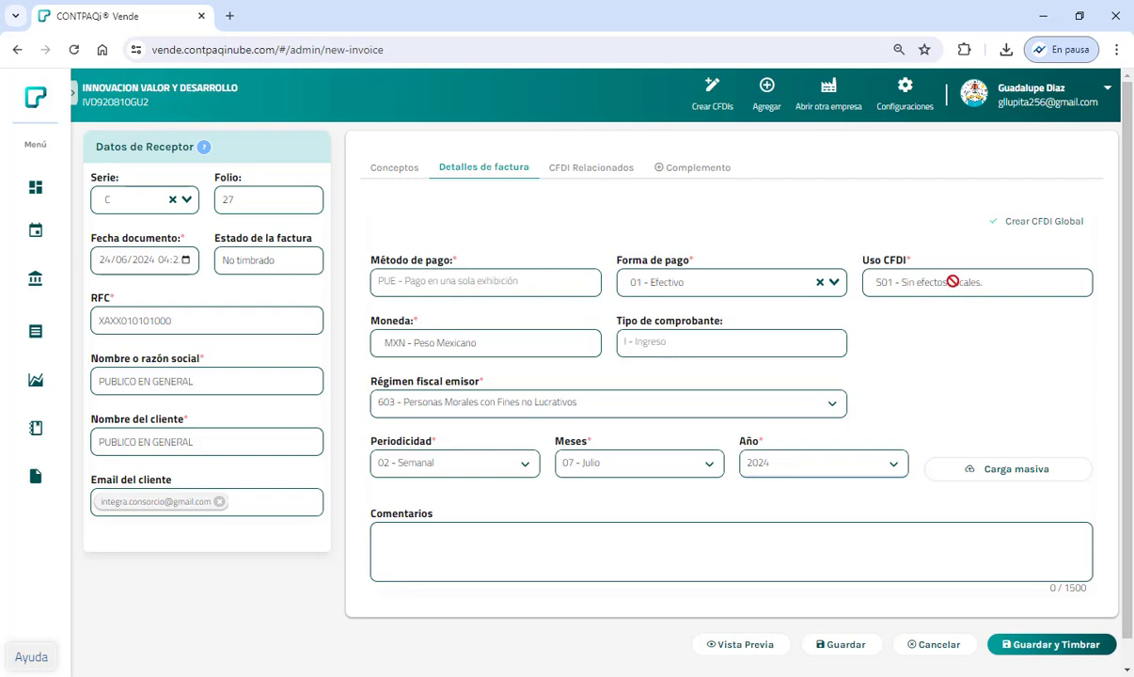
pyautogui.click(699, 282)
pyautogui.click(417, 270)
# Step: Preview the invoice and examine its global information, concepts, totals and tax breakdown
pyautogui.click(720, 649)
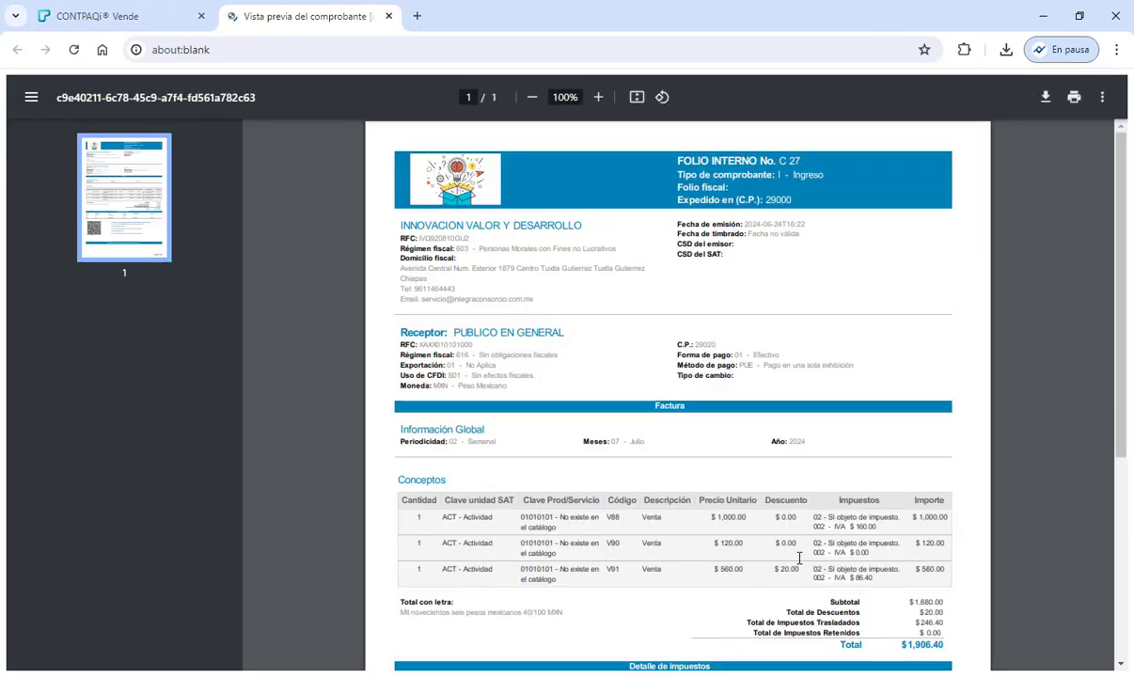
pyautogui.scroll(-3, 670, 555)
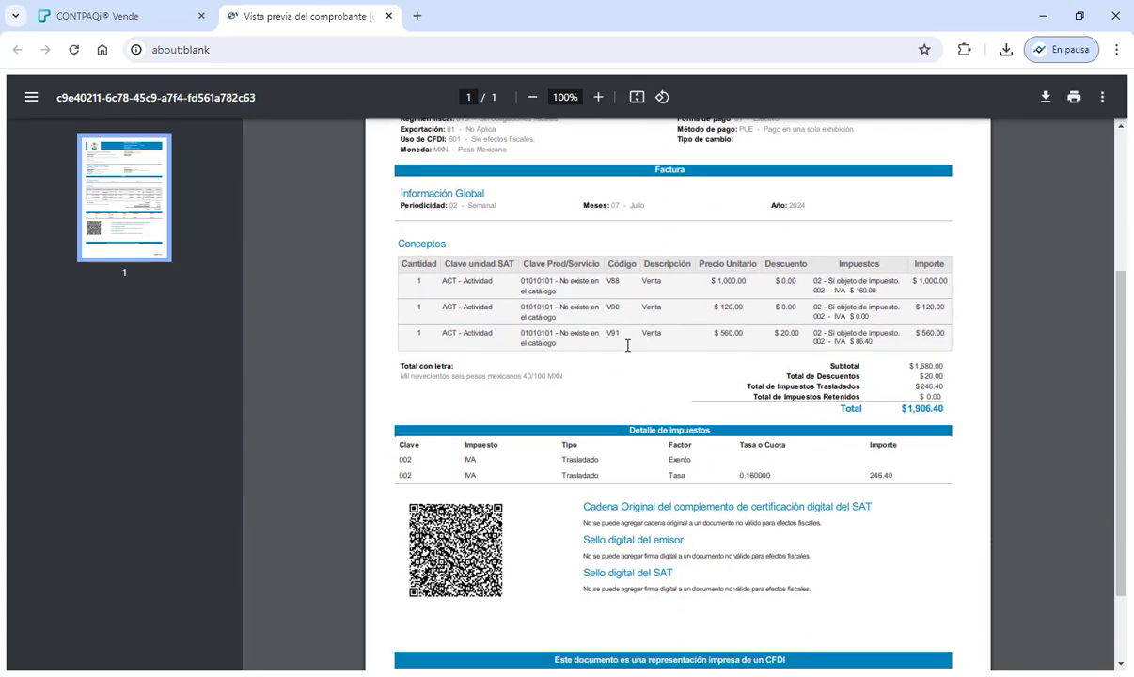
pyautogui.scroll(1, 589, 347)
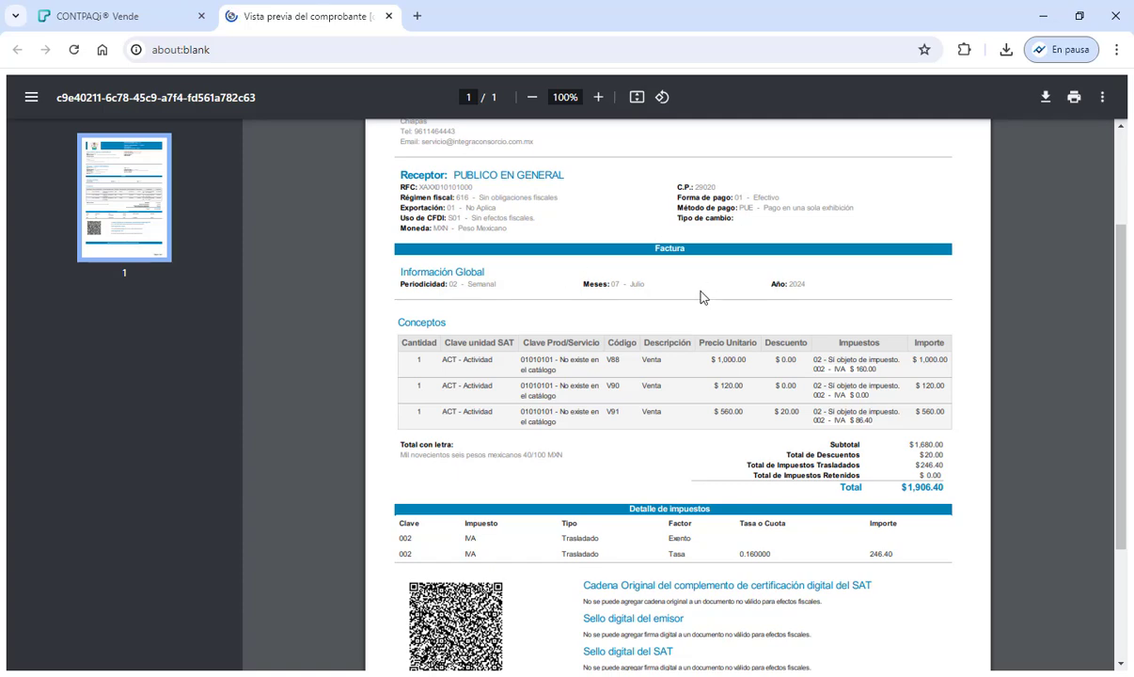
pyautogui.scroll(2, 696, 303)
pyautogui.scroll(-4, 553, 476)
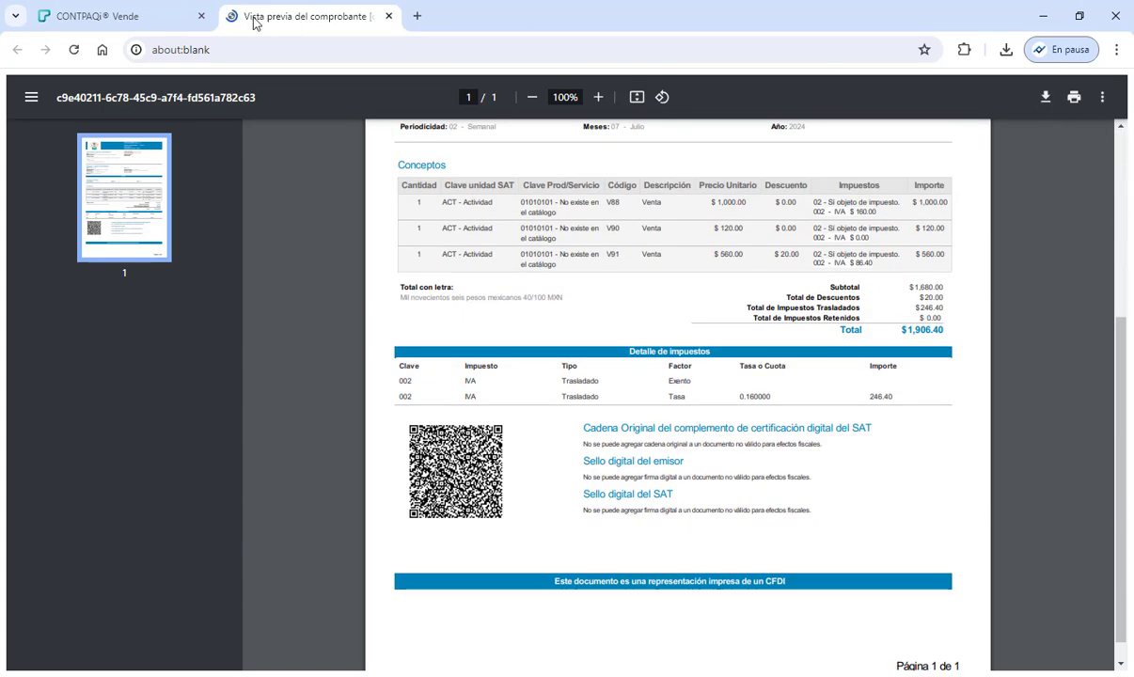
pyautogui.click(153, 21)
# Step: Close the invoice preview, then save and stamp the invoice
pyautogui.click(389, 16)
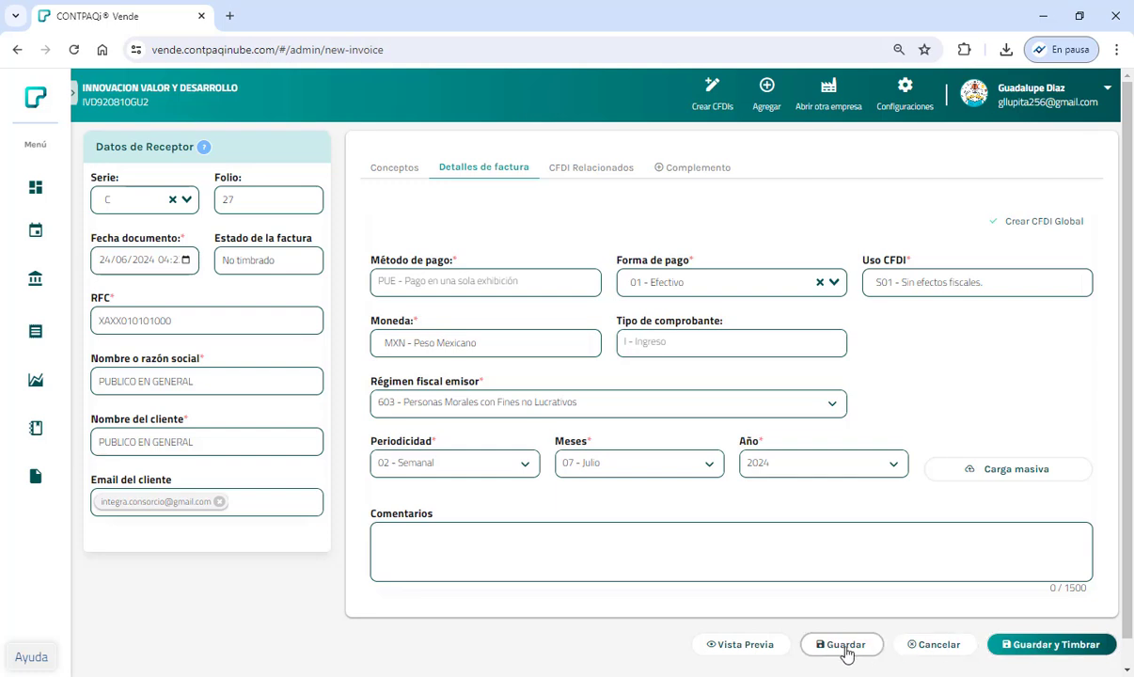
pyautogui.click(1046, 647)
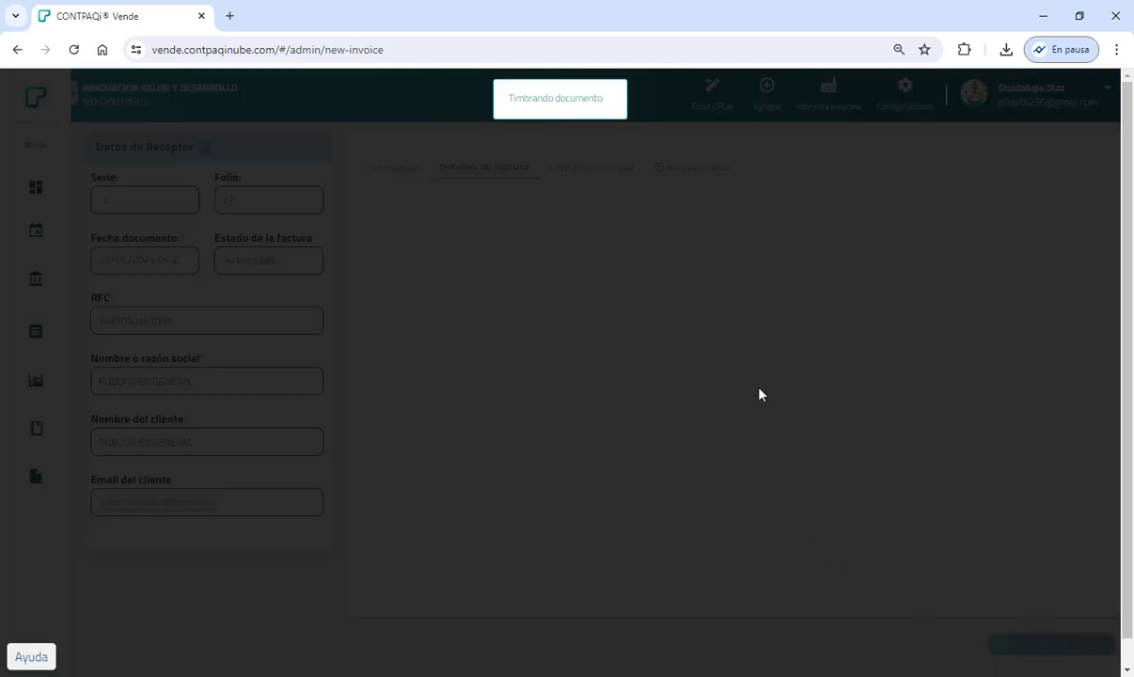